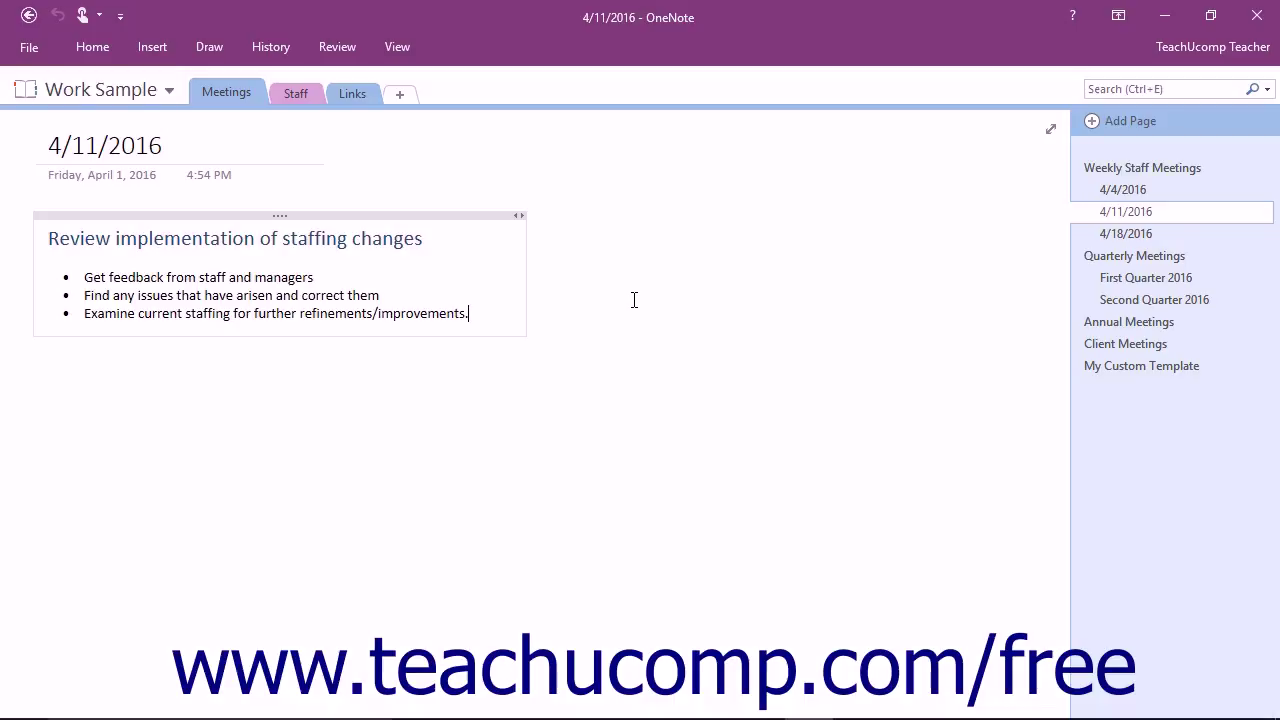
Switch the ribbon to the Review tab above the 4/11/2016 staff meeting page.
left_click(337, 52)
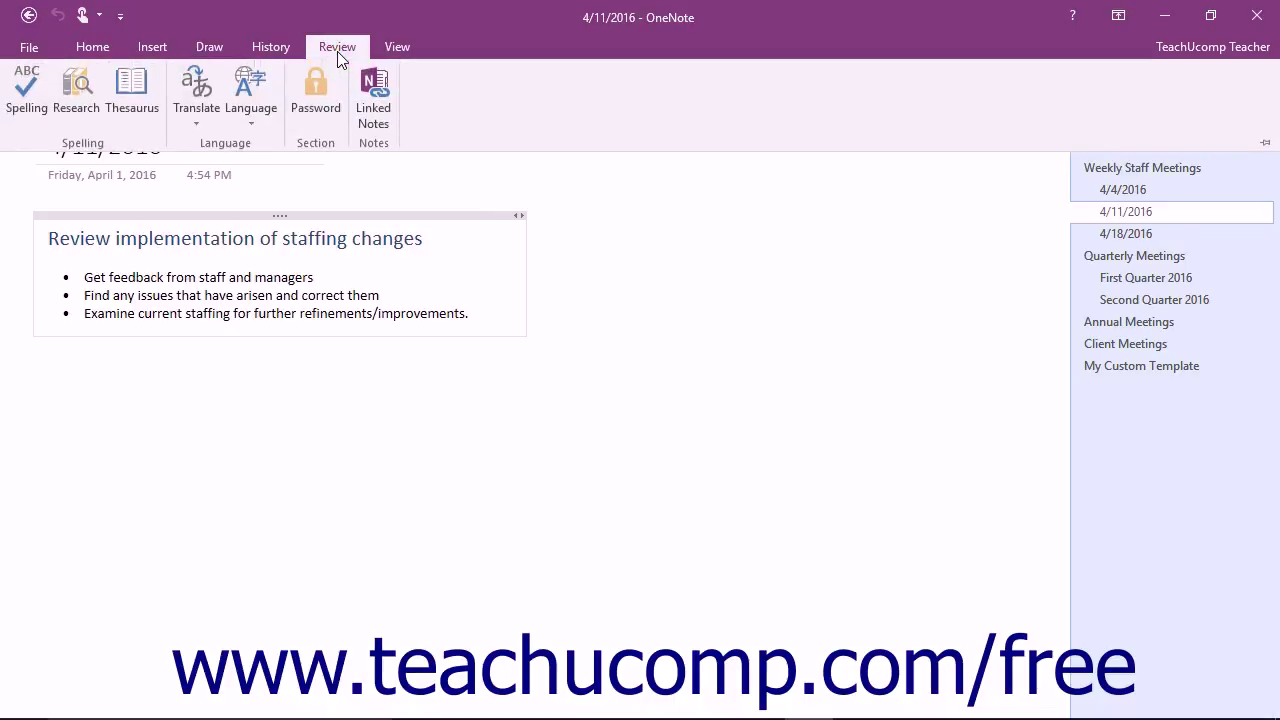
Dock OneNote for linked notes, choosing the Linked Notes page in the Links section.
left_click(374, 96)
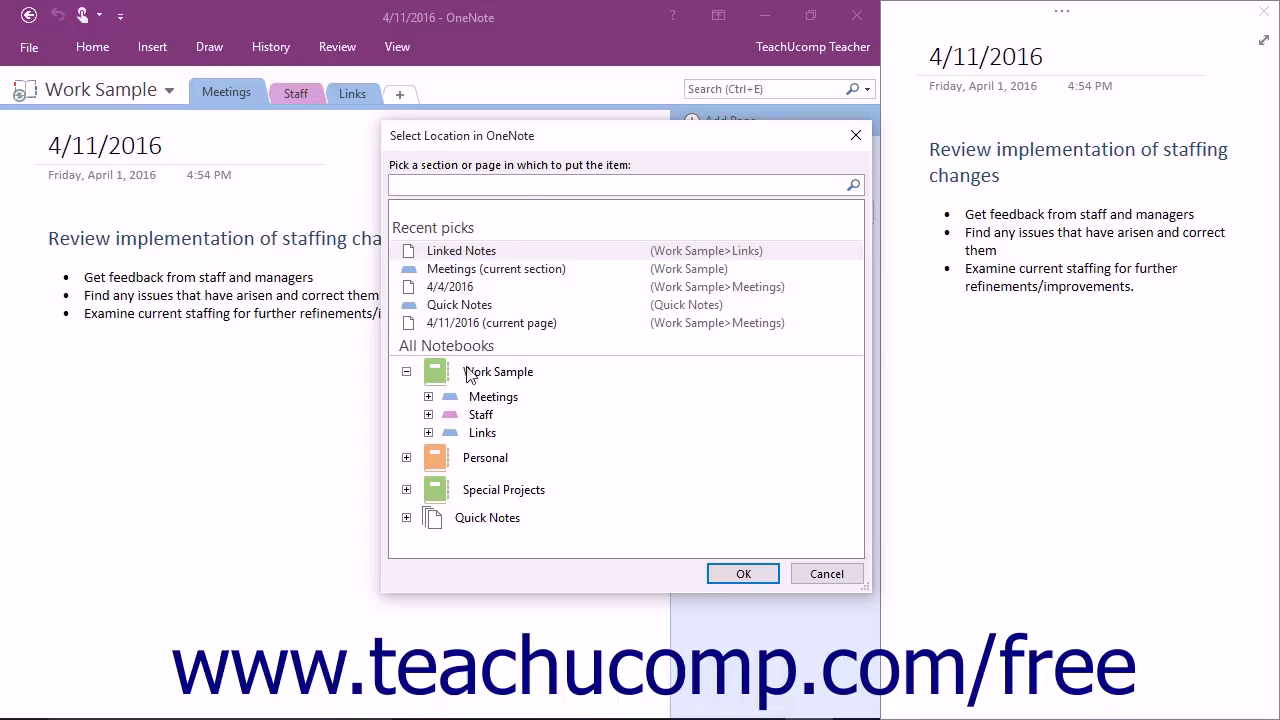
left_click(428, 432)
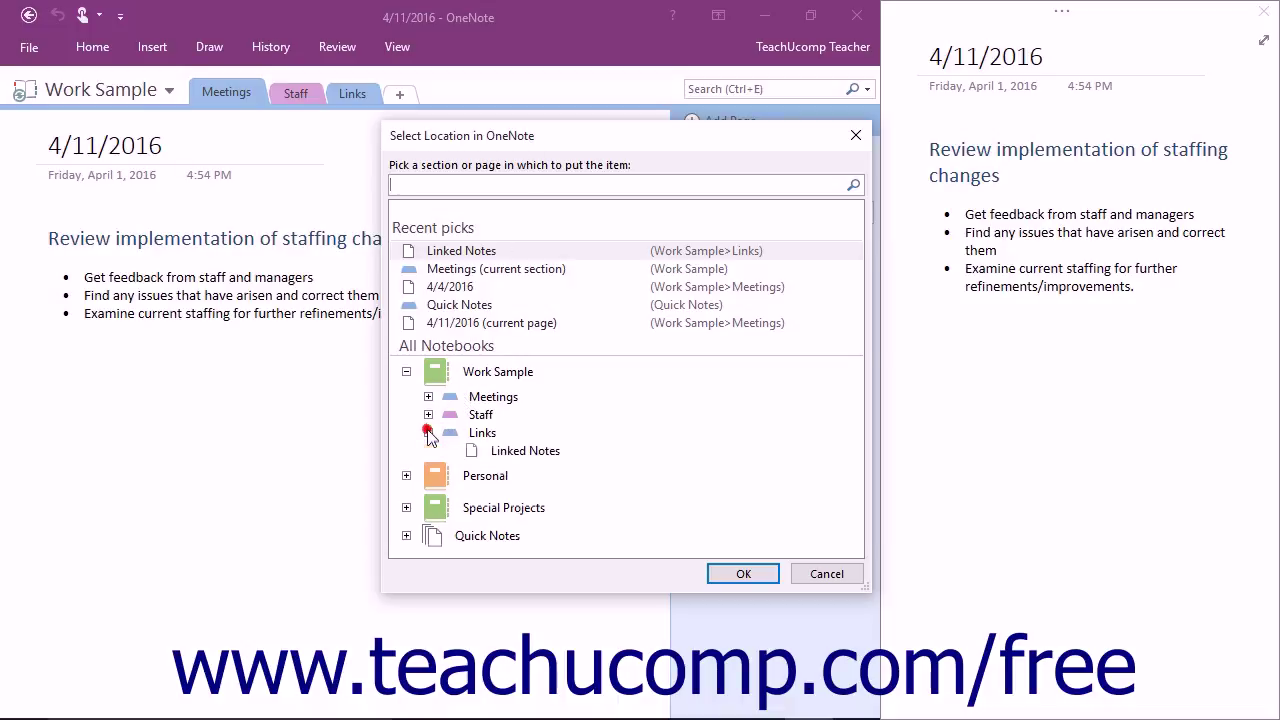
left_click(494, 452)
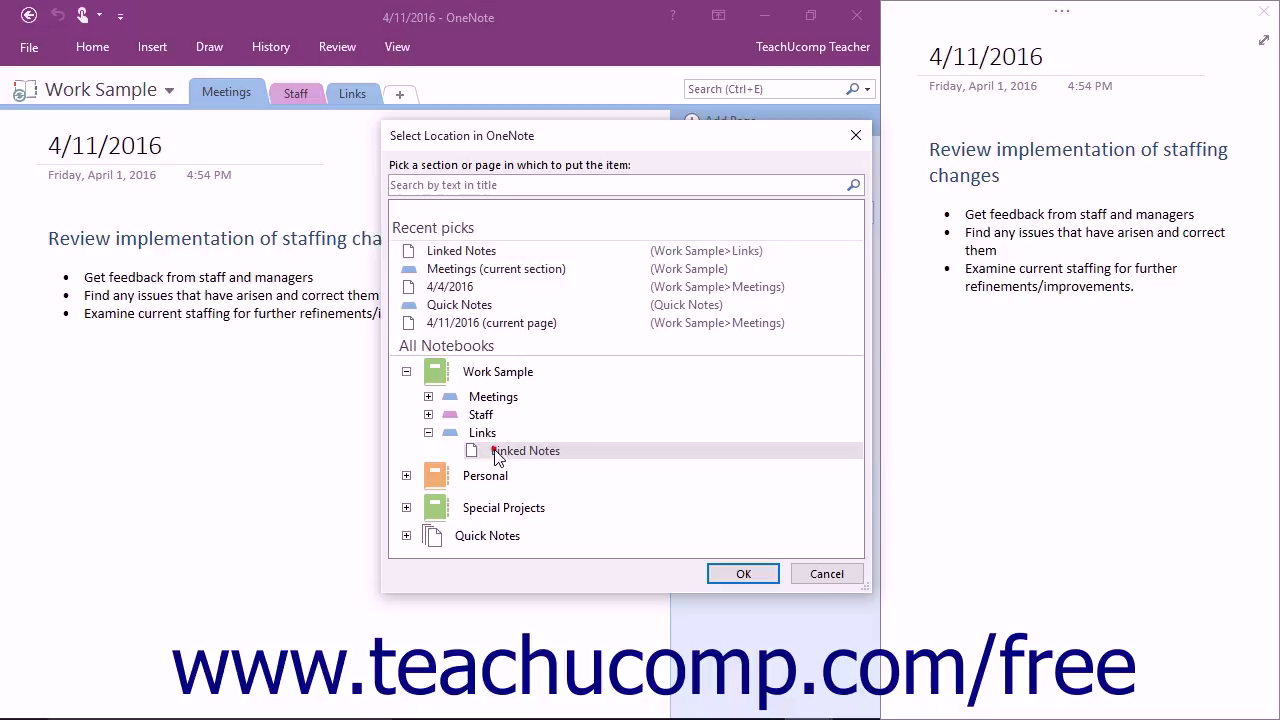
left_click(738, 572)
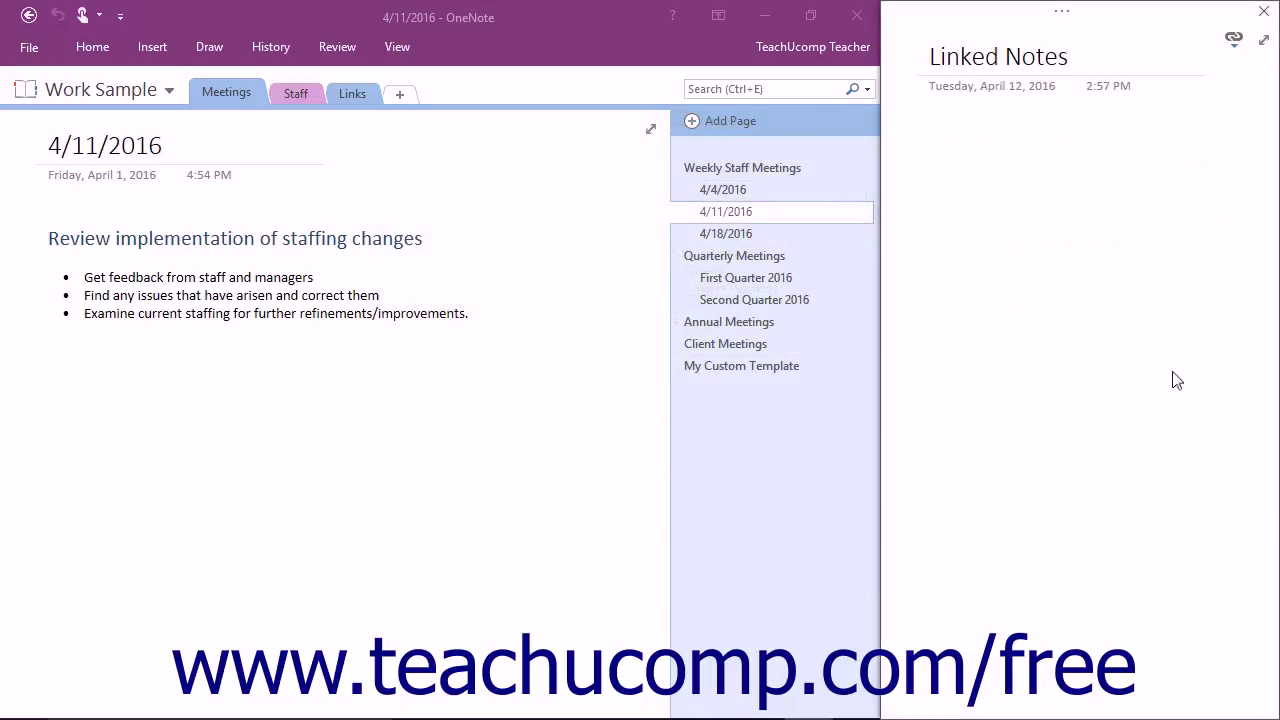
Launch Word from the Start menu and open the Latest Report document.
mouse_move(348, 706)
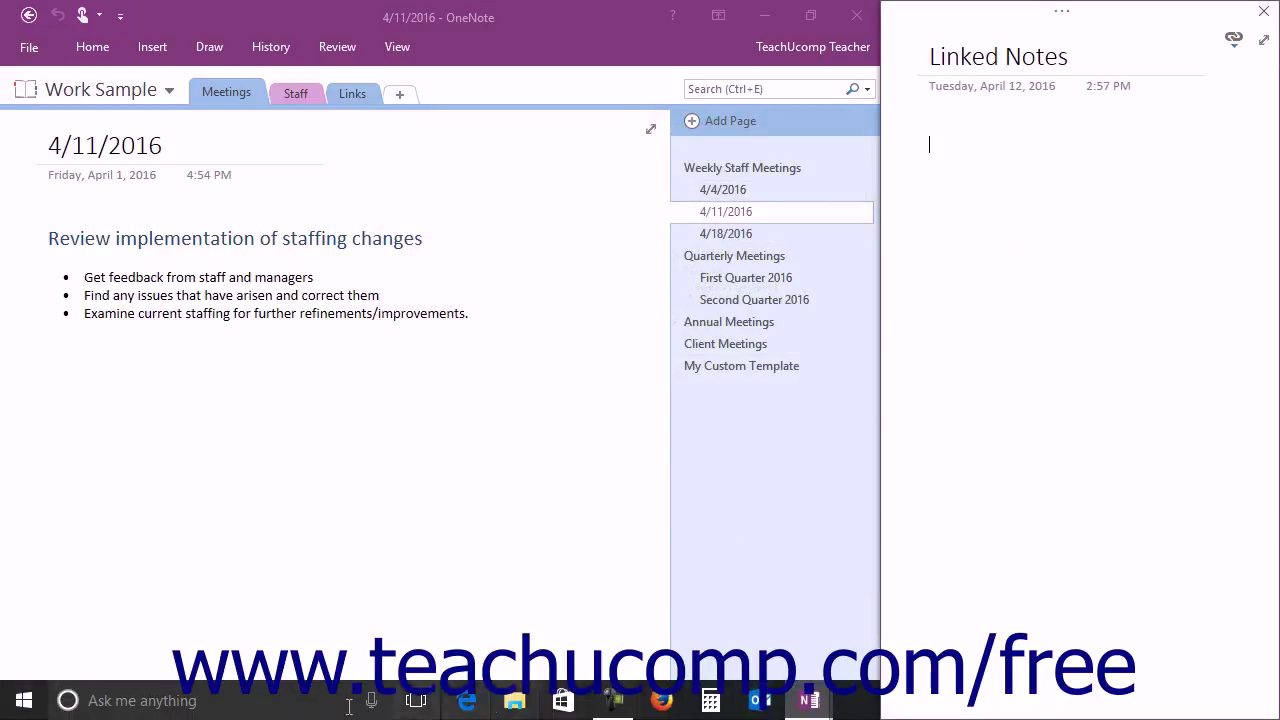
left_click(23, 700)
left_click(310, 578)
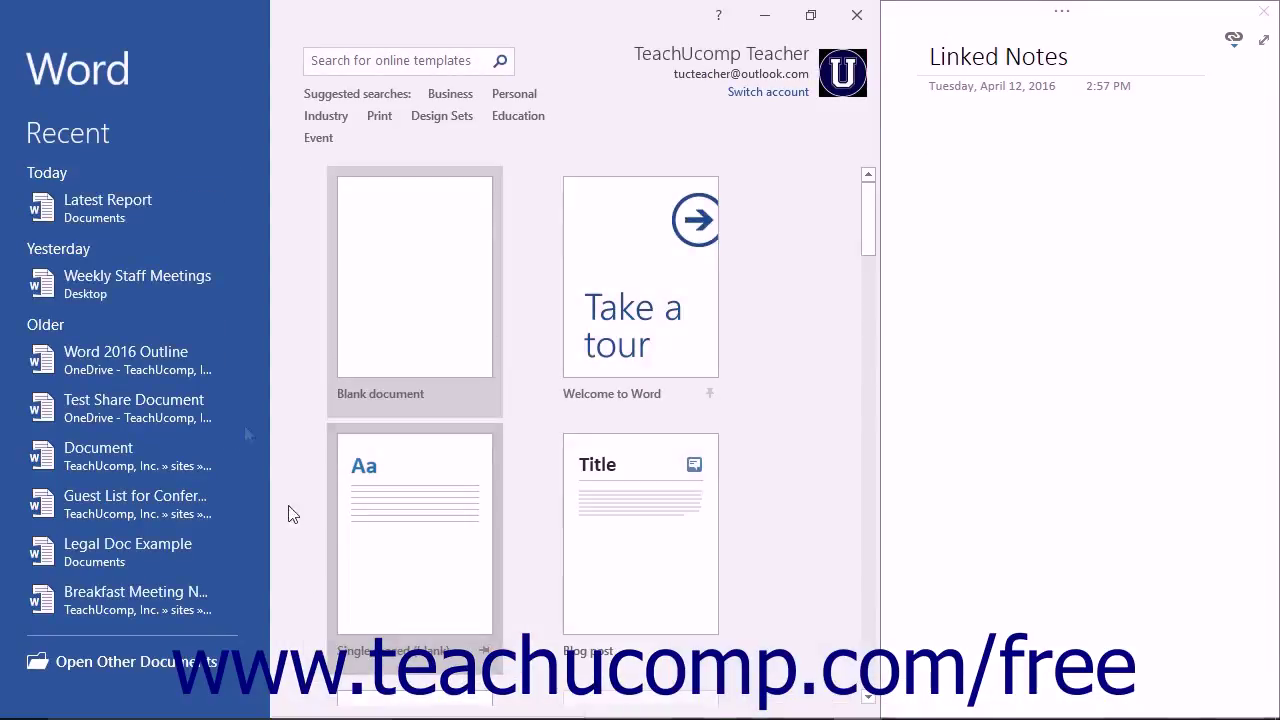
left_click(106, 209)
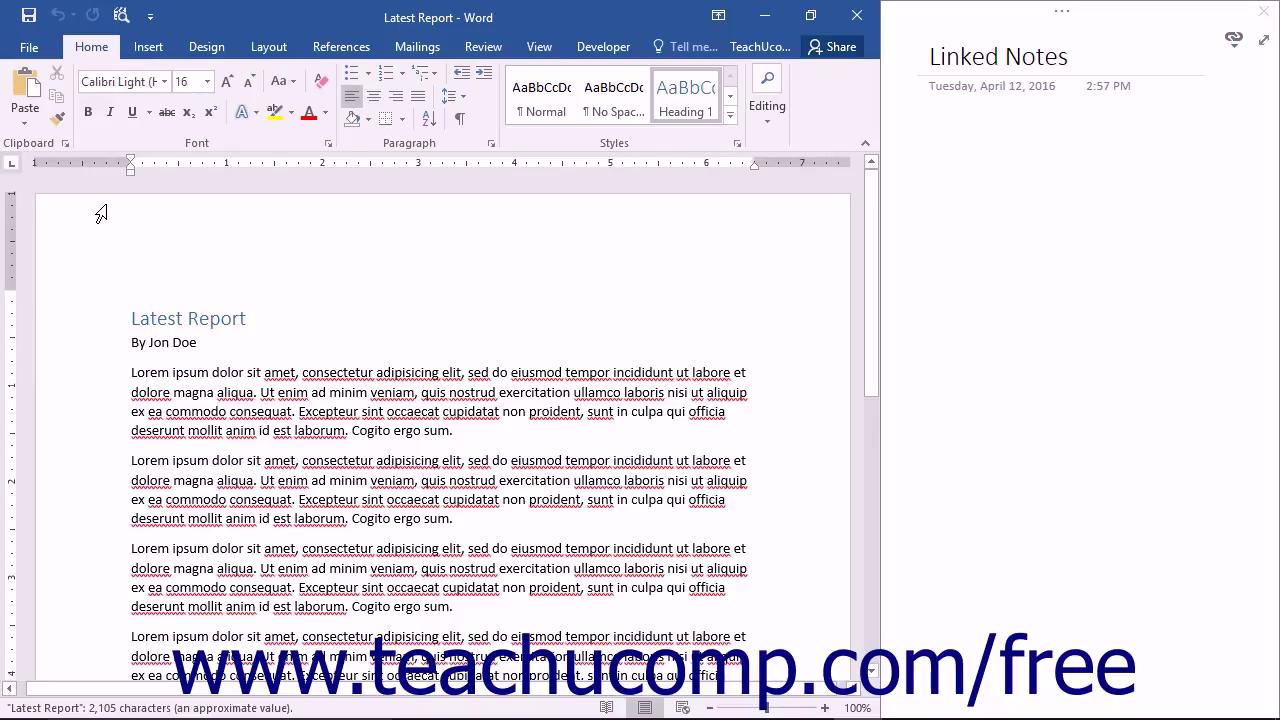
Type the linked note 'Discuss the latest report.' on the docked page, then close Word.
left_click(939, 150)
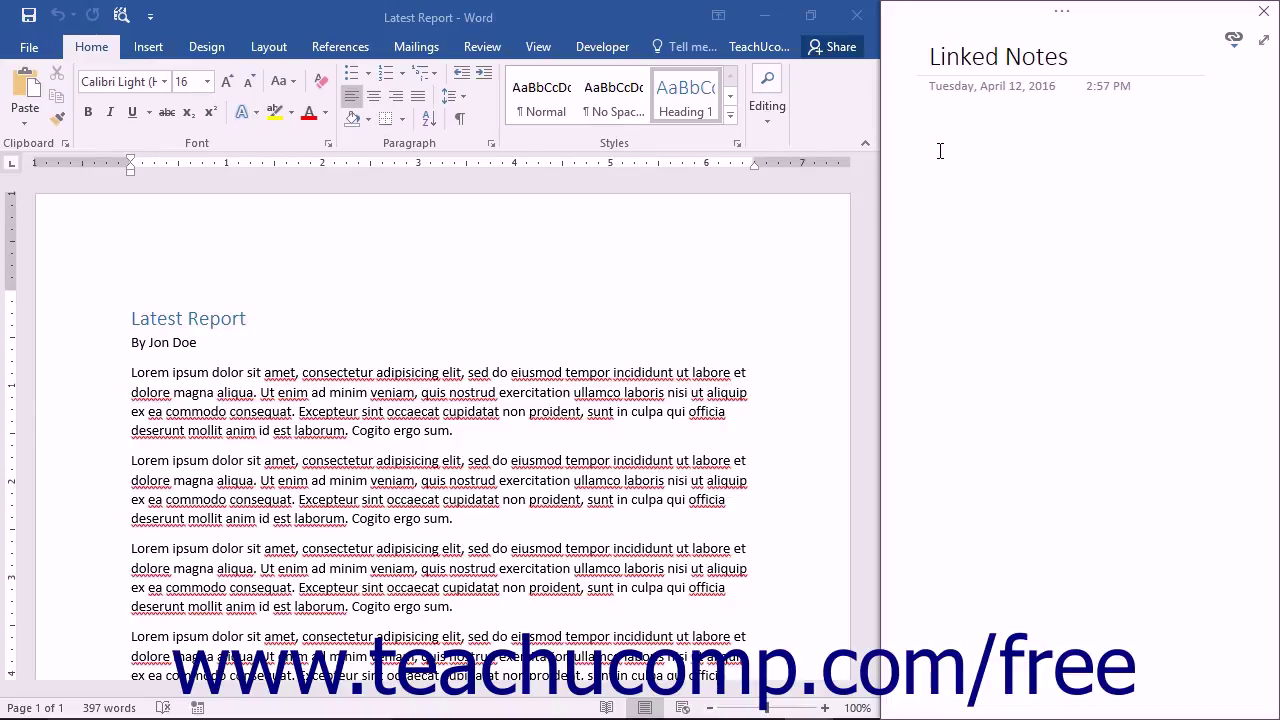
type("Disc")
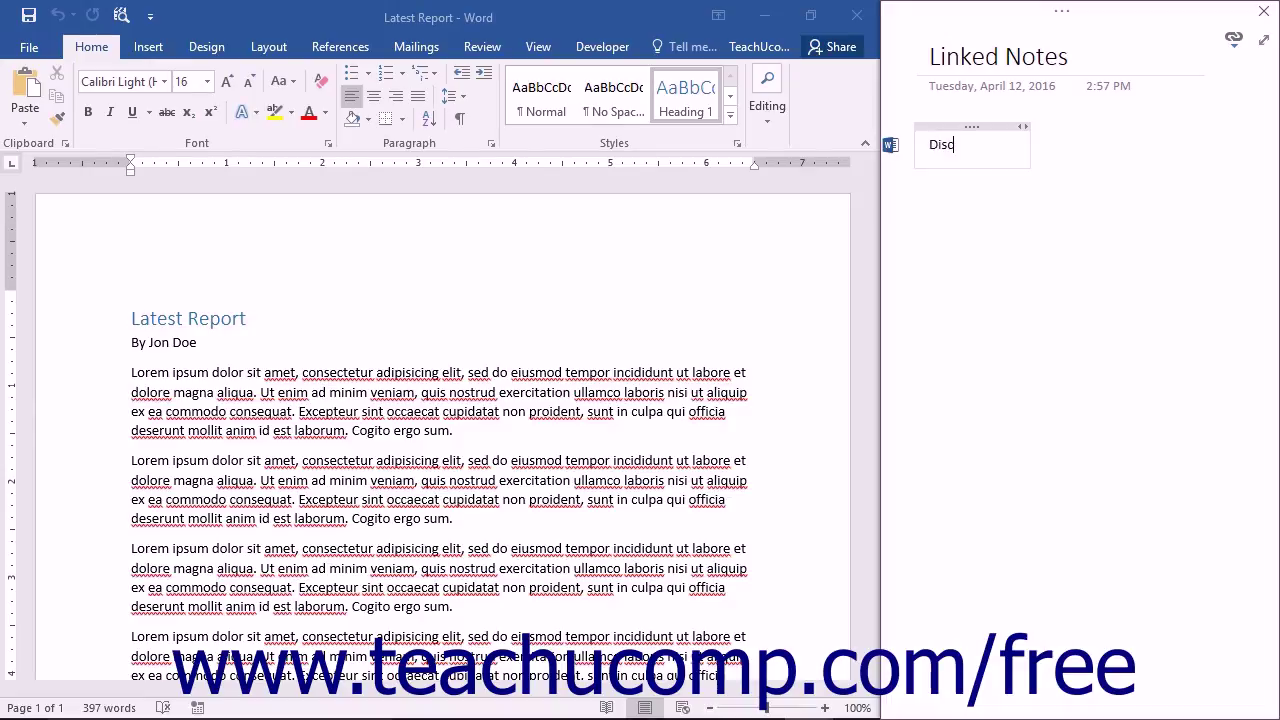
type("uss the latest rep")
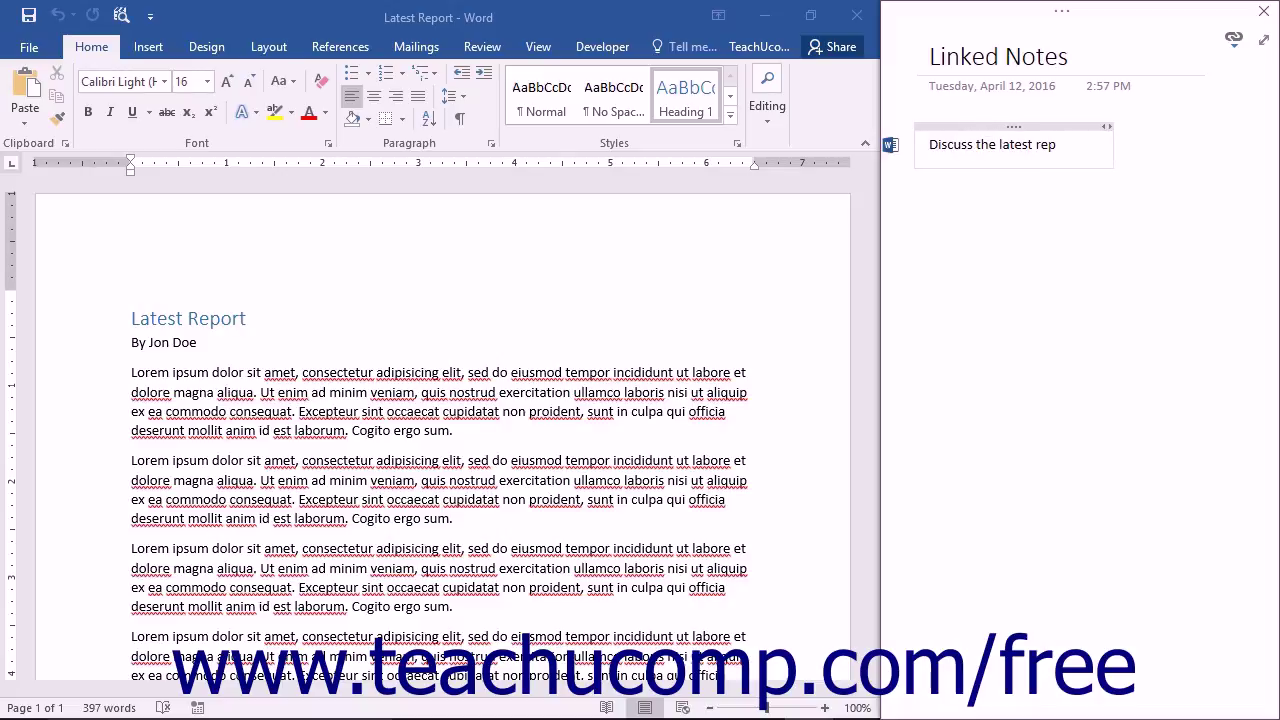
type("ort.")
left_click(860, 18)
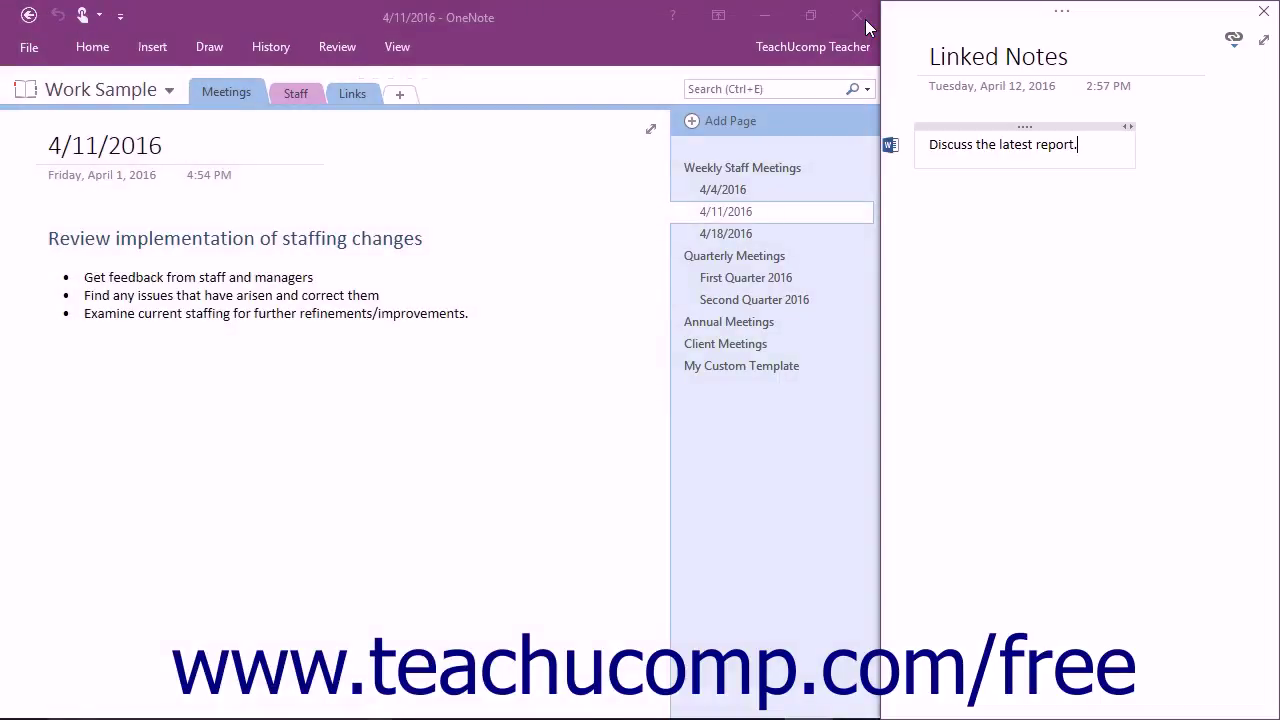
mouse_move(893, 147)
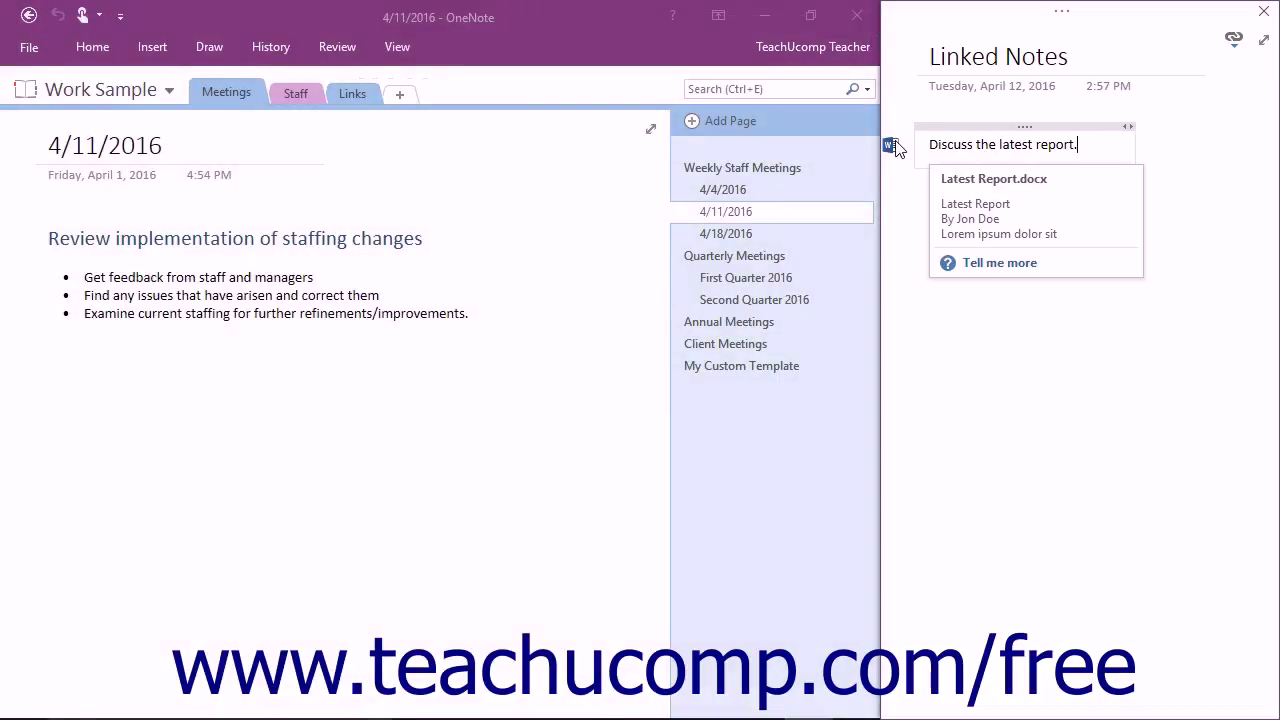
left_click(893, 147)
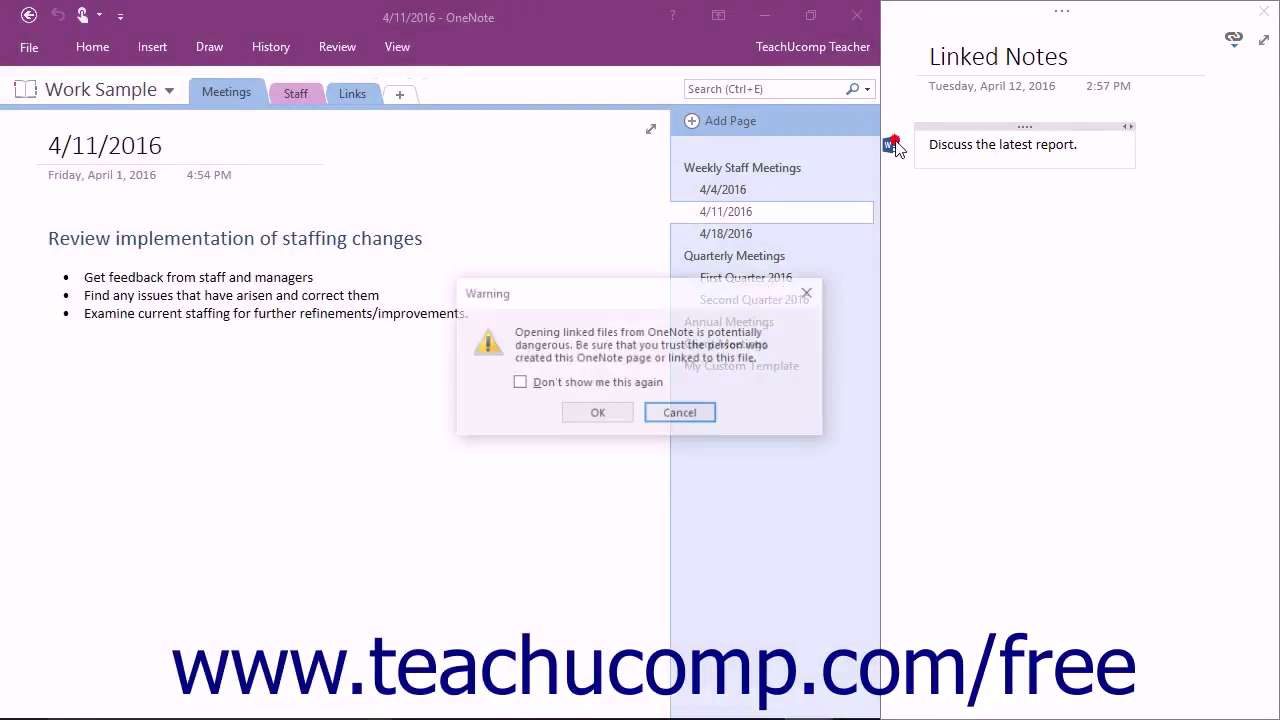
left_click(619, 414)
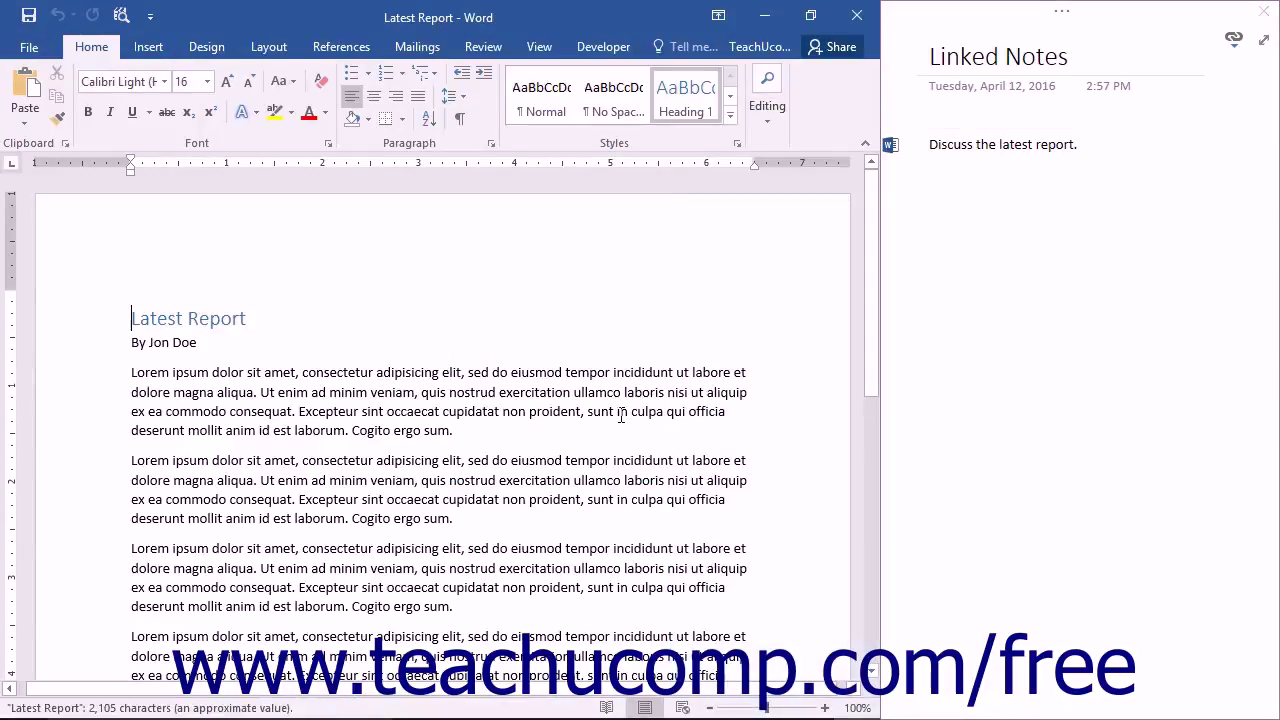
left_click(860, 15)
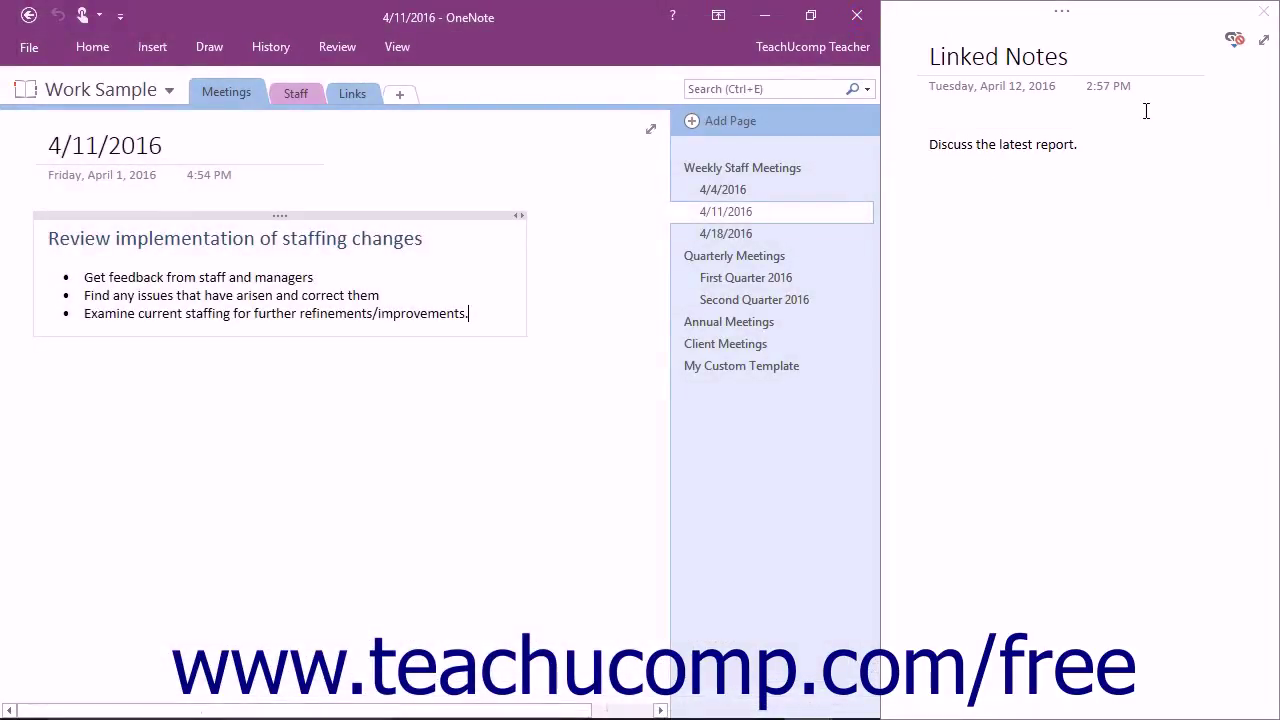
left_click(1234, 44)
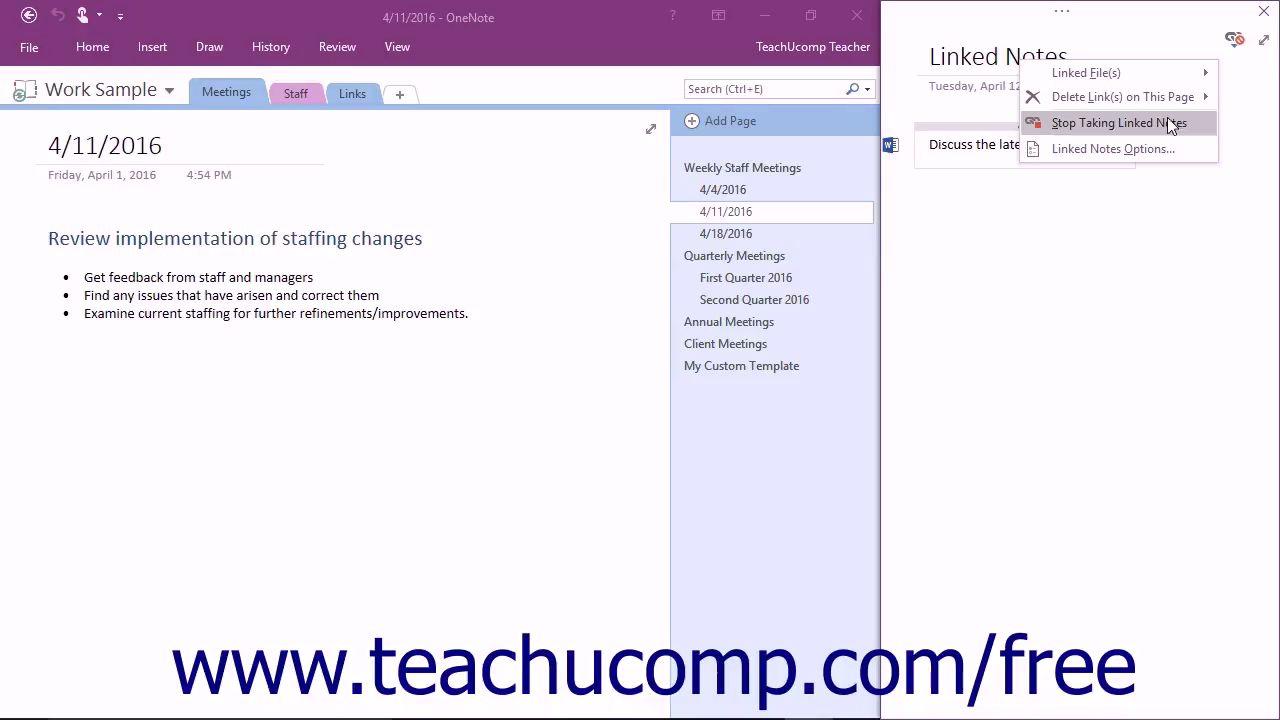
Stop and then restart linked note taking on the docked Linked Notes page.
left_click(1167, 122)
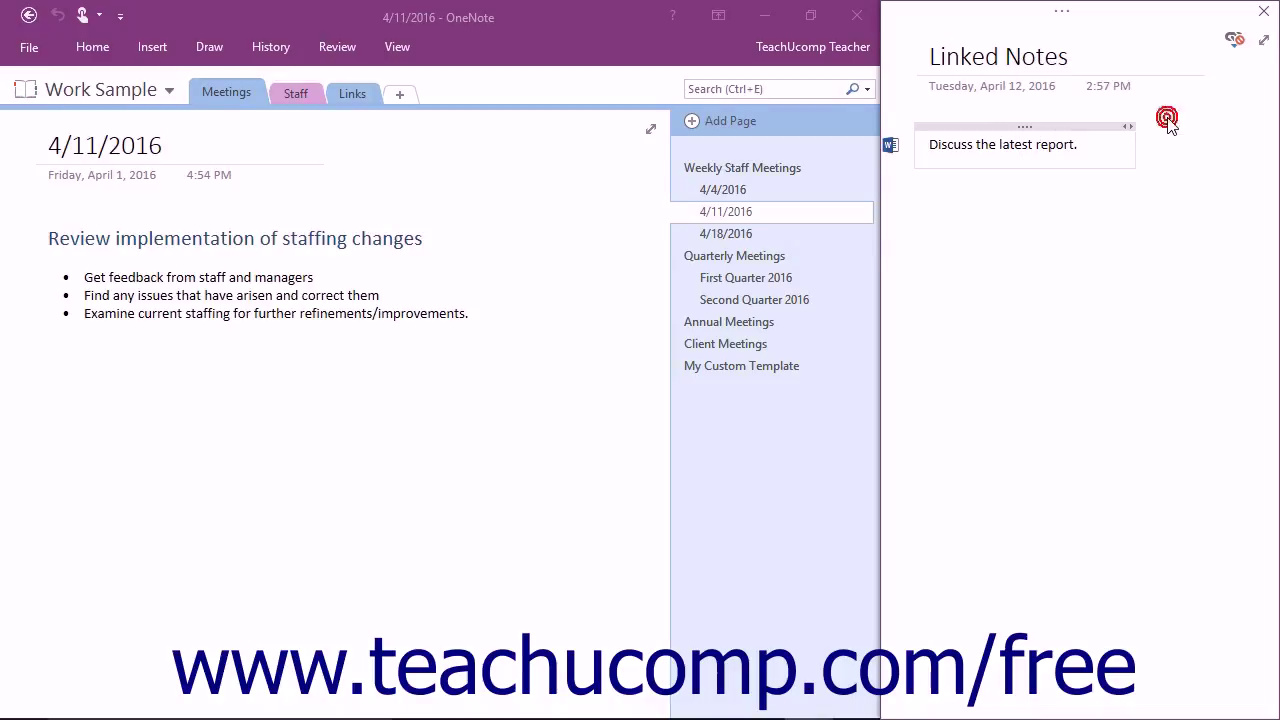
left_click(1234, 40)
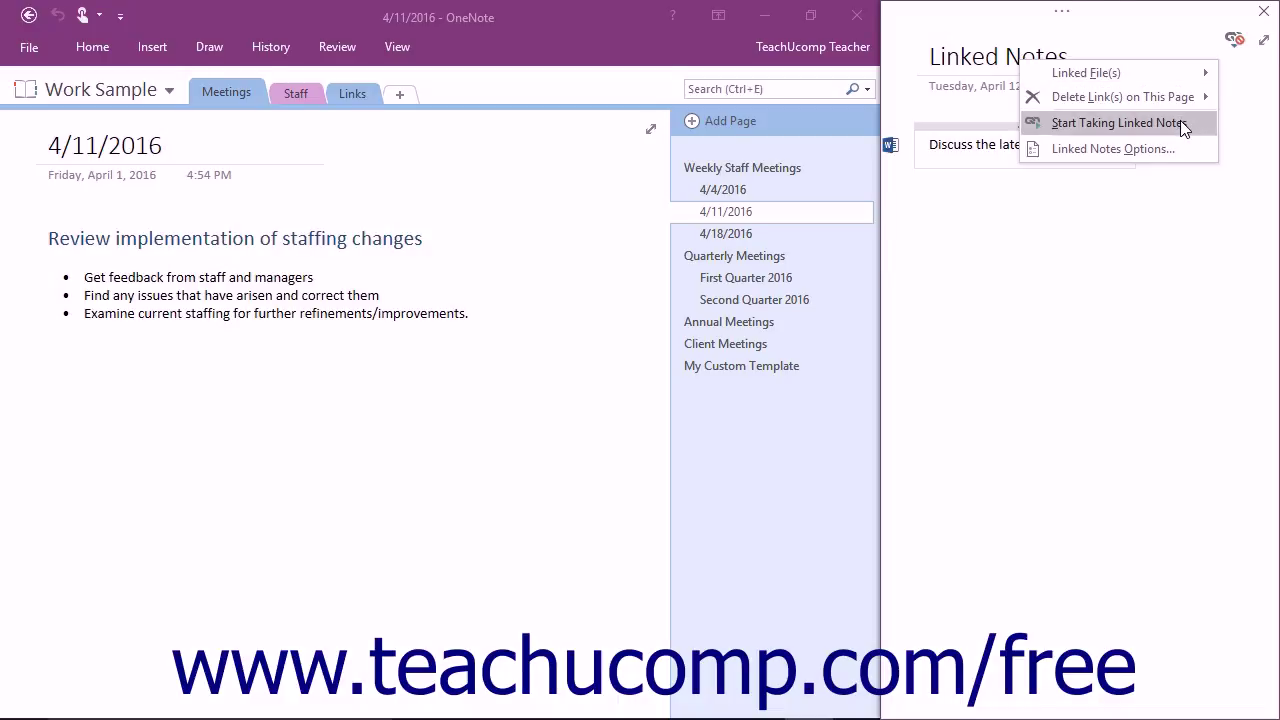
left_click(1180, 123)
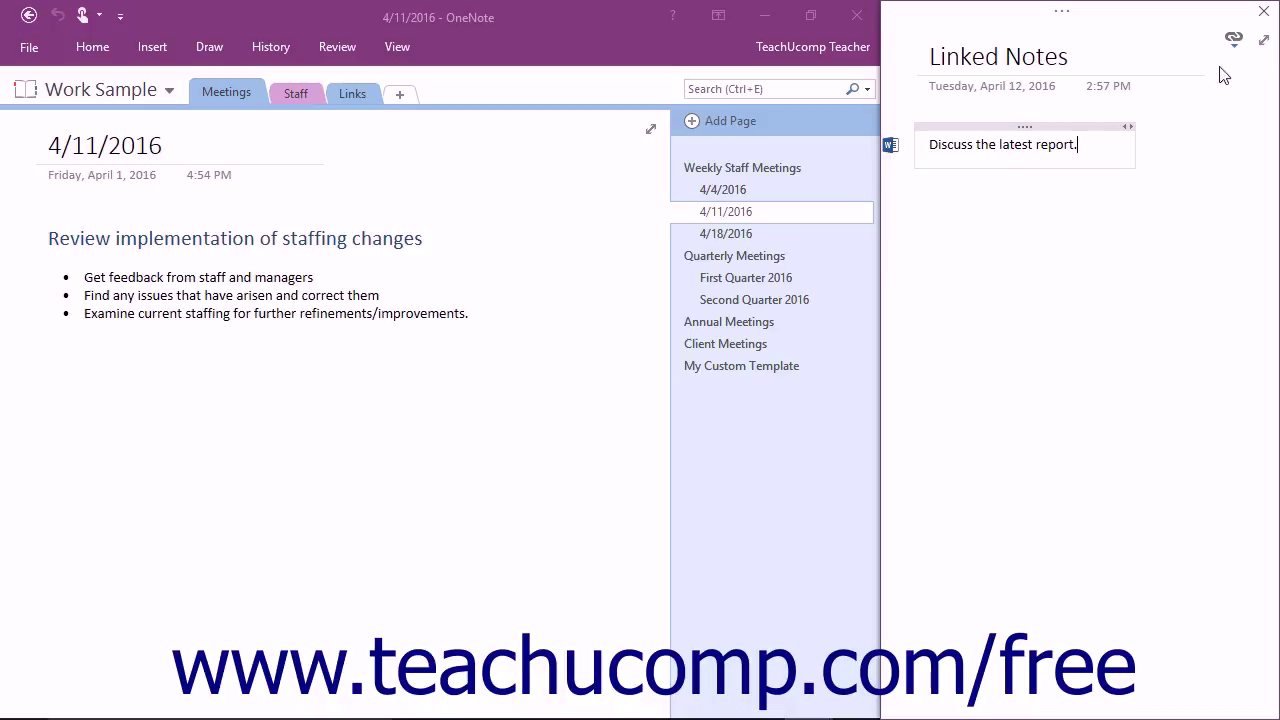
left_click(1234, 40)
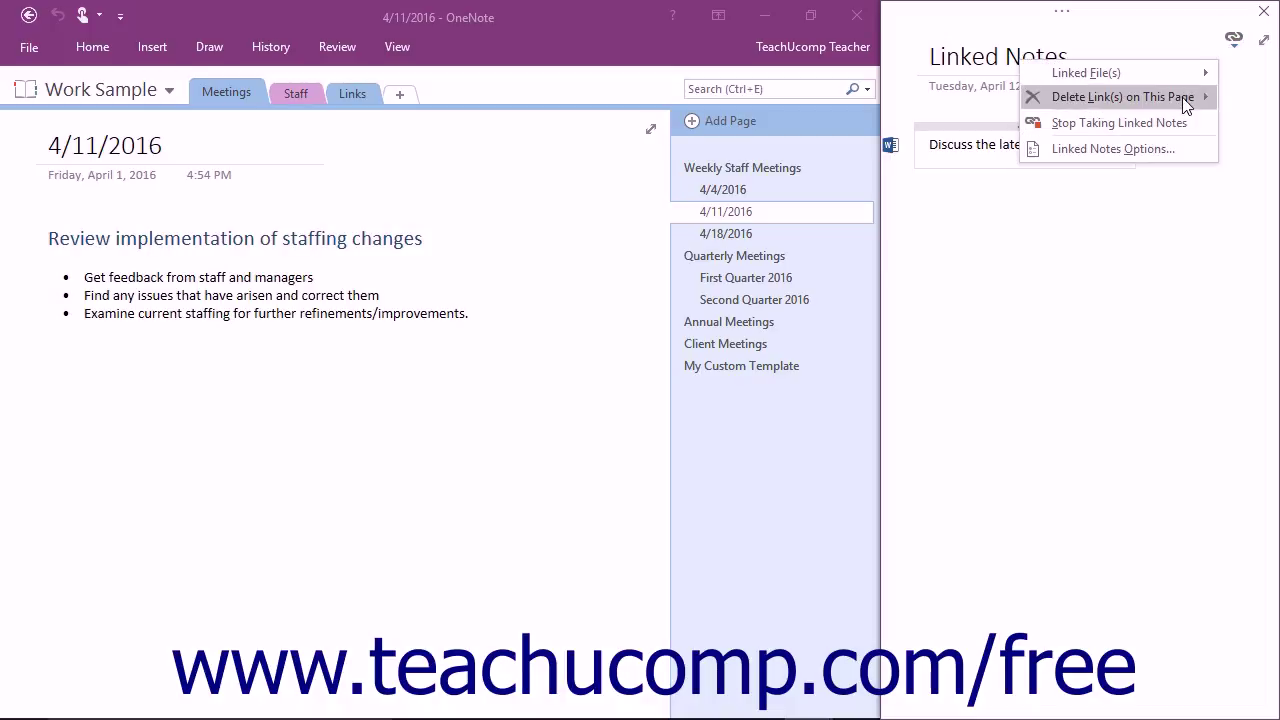
mouse_move(1182, 96)
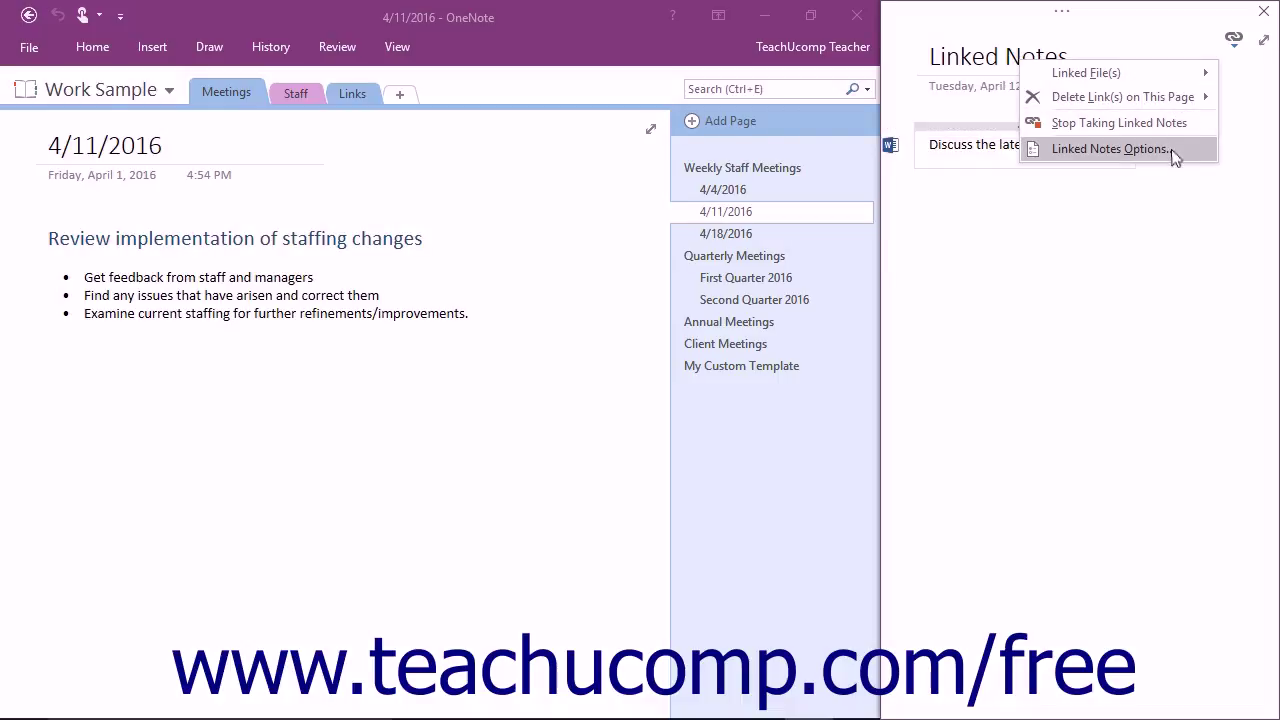
Dismiss the Linked Notes menu and return the Linked Notes page to full-size normal view.
left_click(1175, 42)
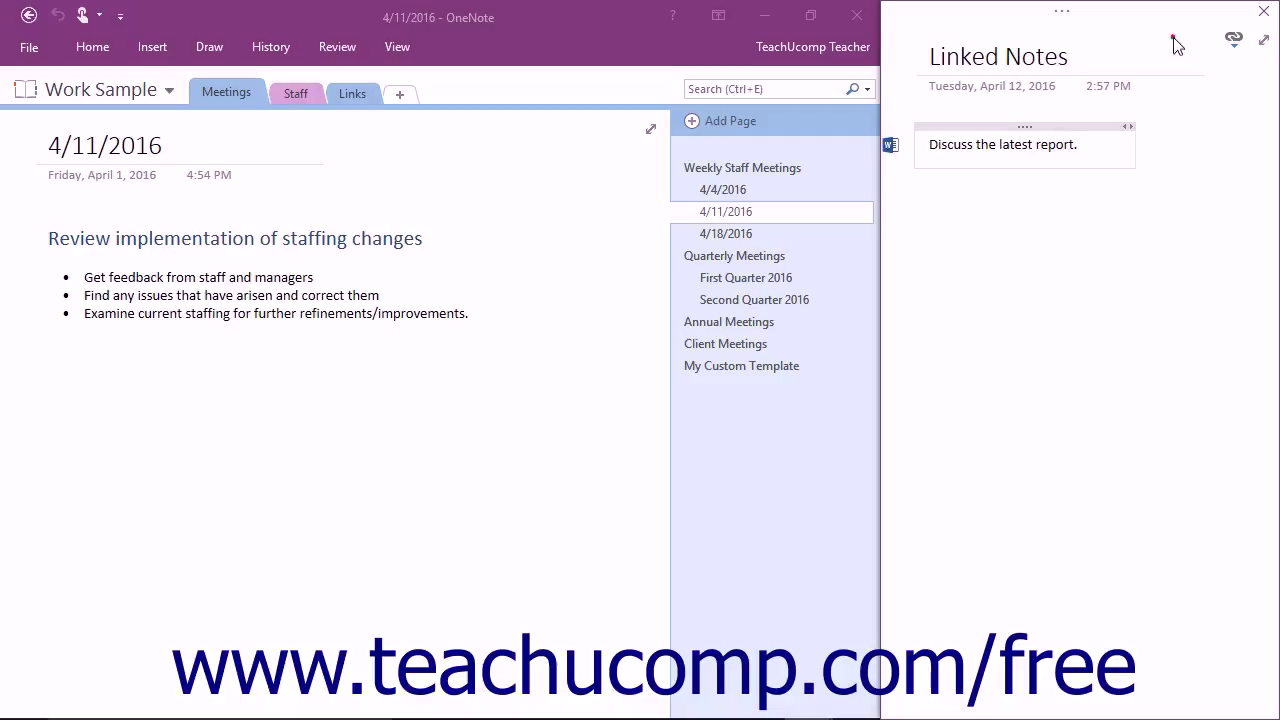
left_click(1266, 44)
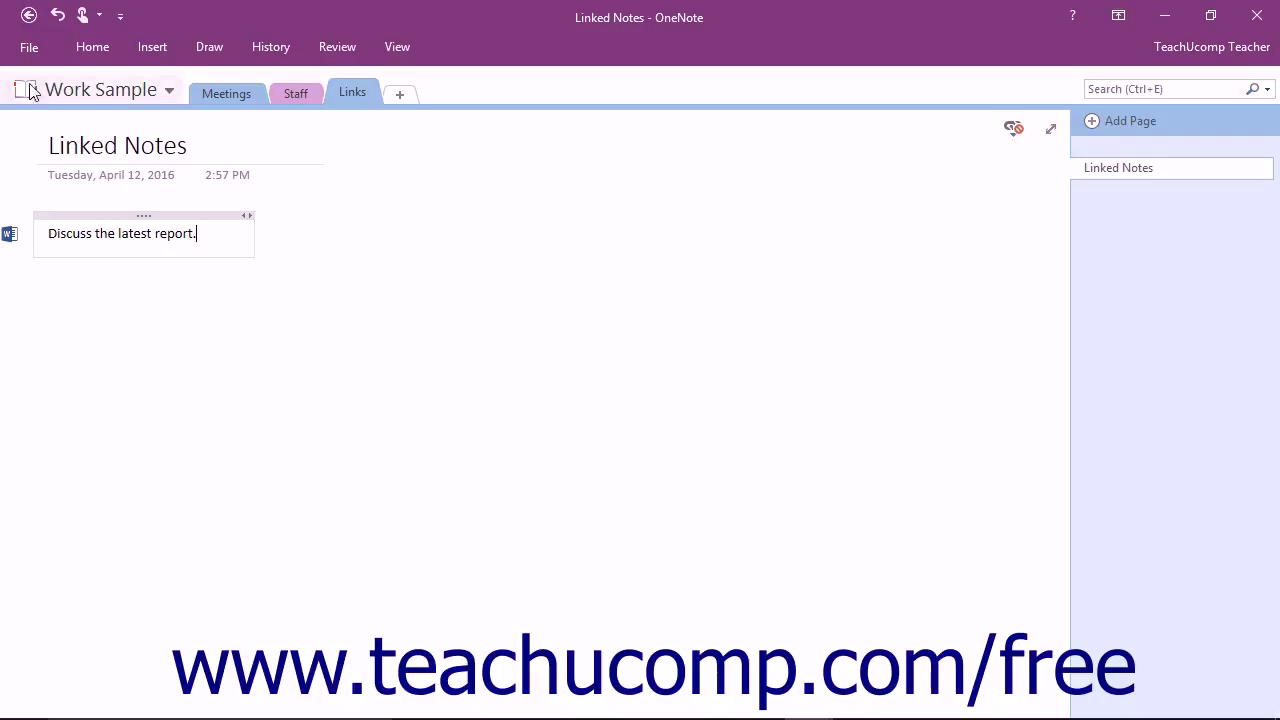
Open OneNote Options from File and go to the Advanced category.
left_click(31, 47)
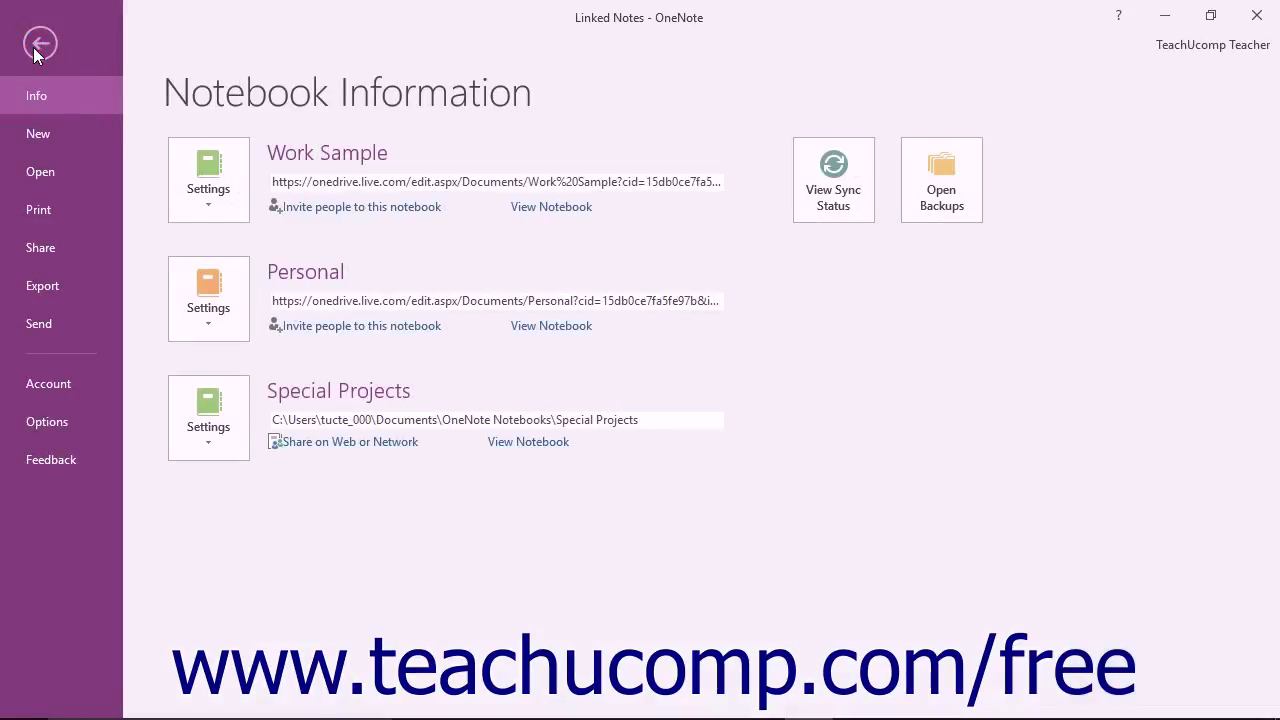
left_click(56, 422)
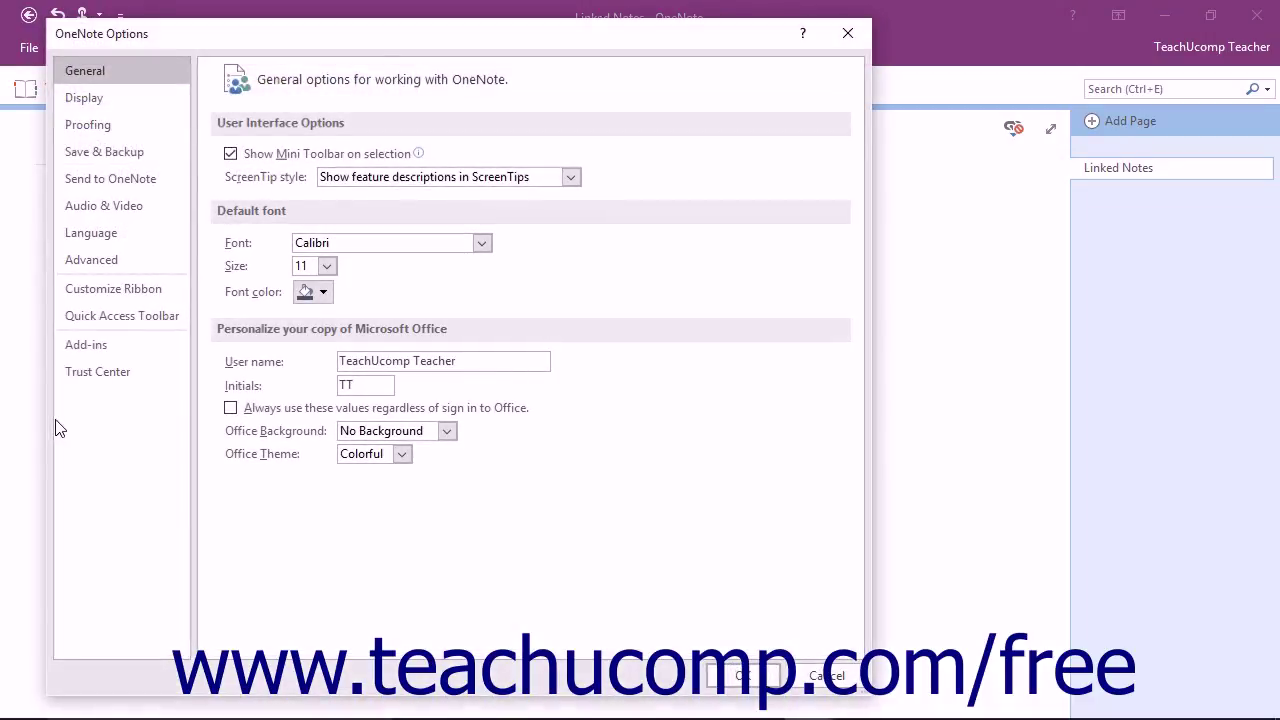
left_click(101, 255)
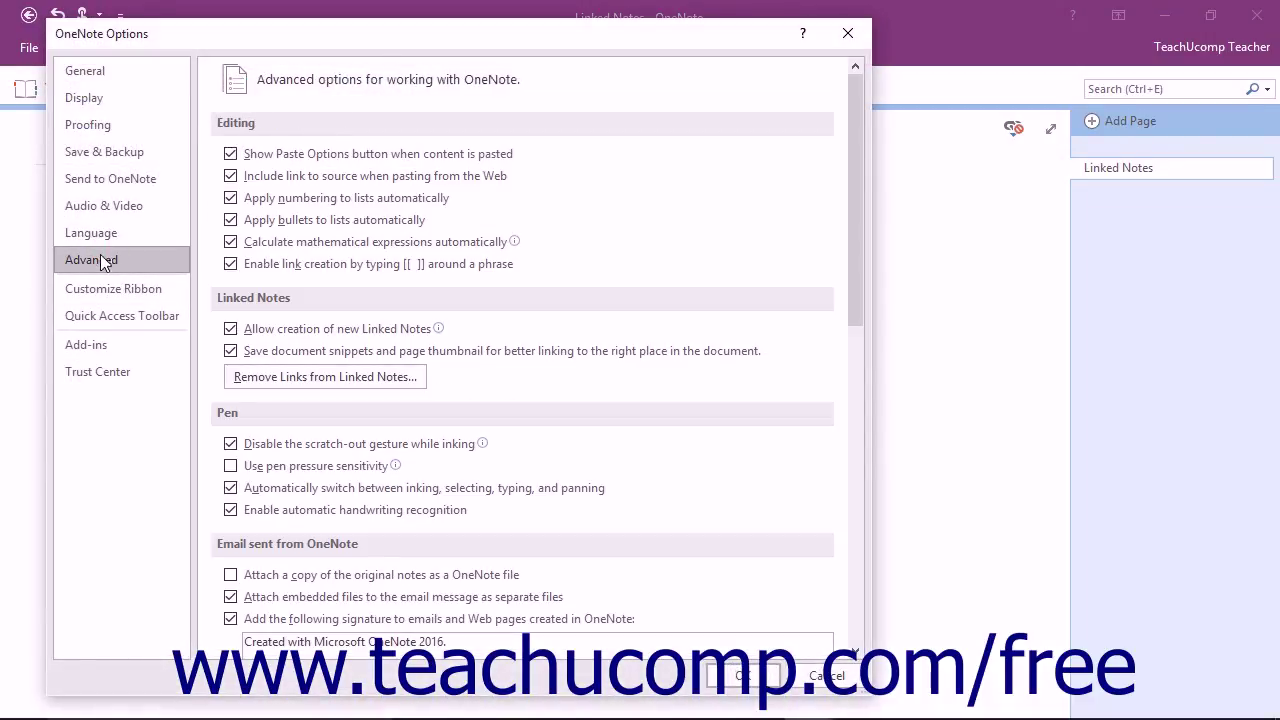
Bring the Linked Notes settings into view in the Advanced options.
left_click(310, 297)
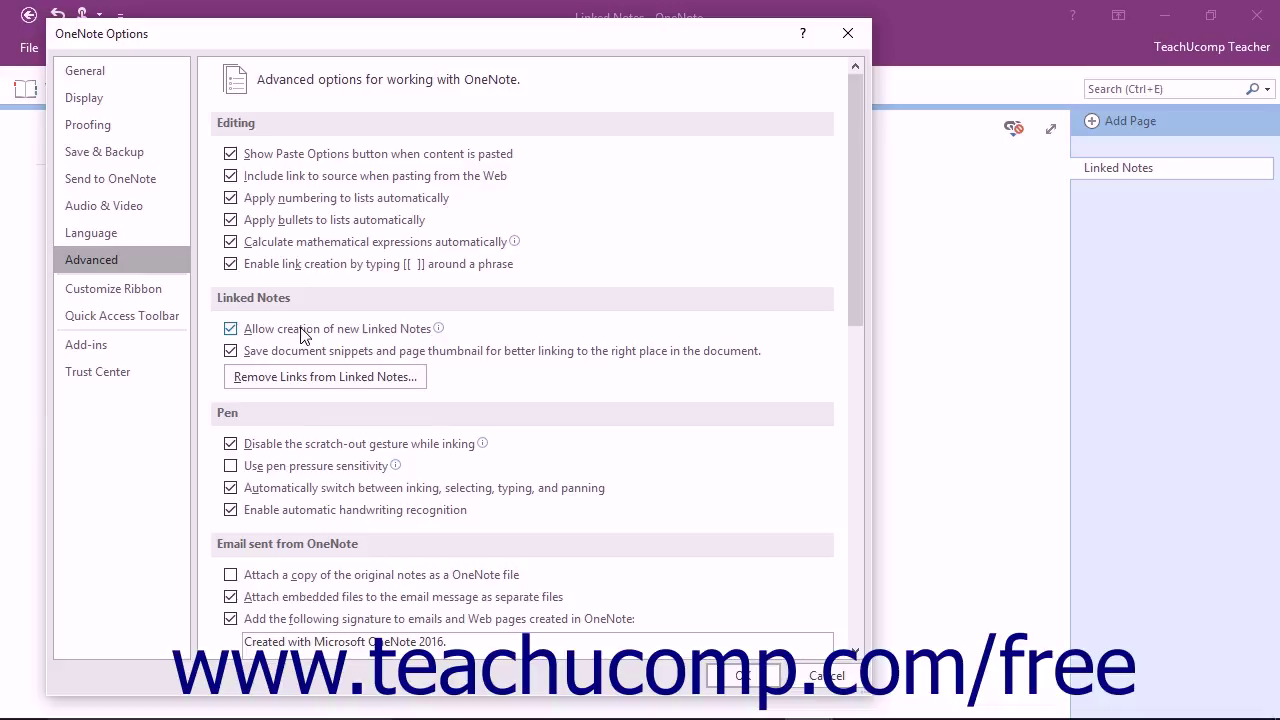
mouse_move(302, 333)
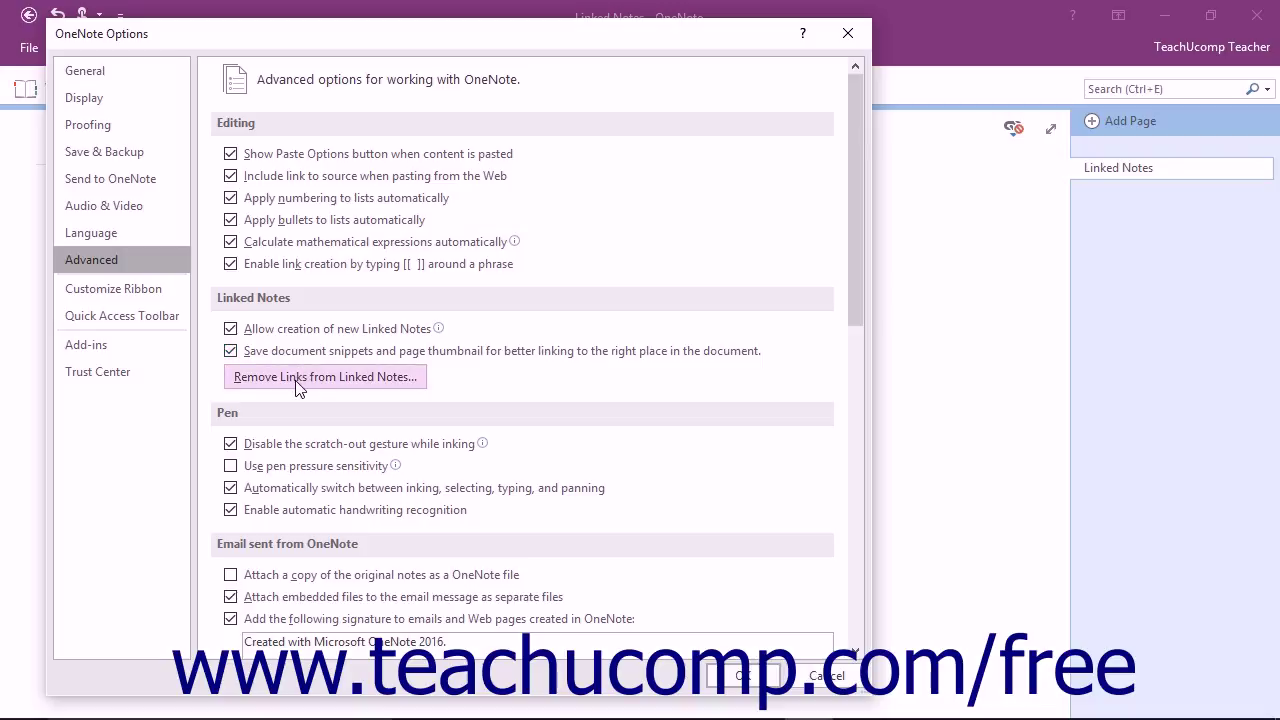
Remove all links from linked notes in the current notebook and close OneNote Options.
left_click(297, 381)
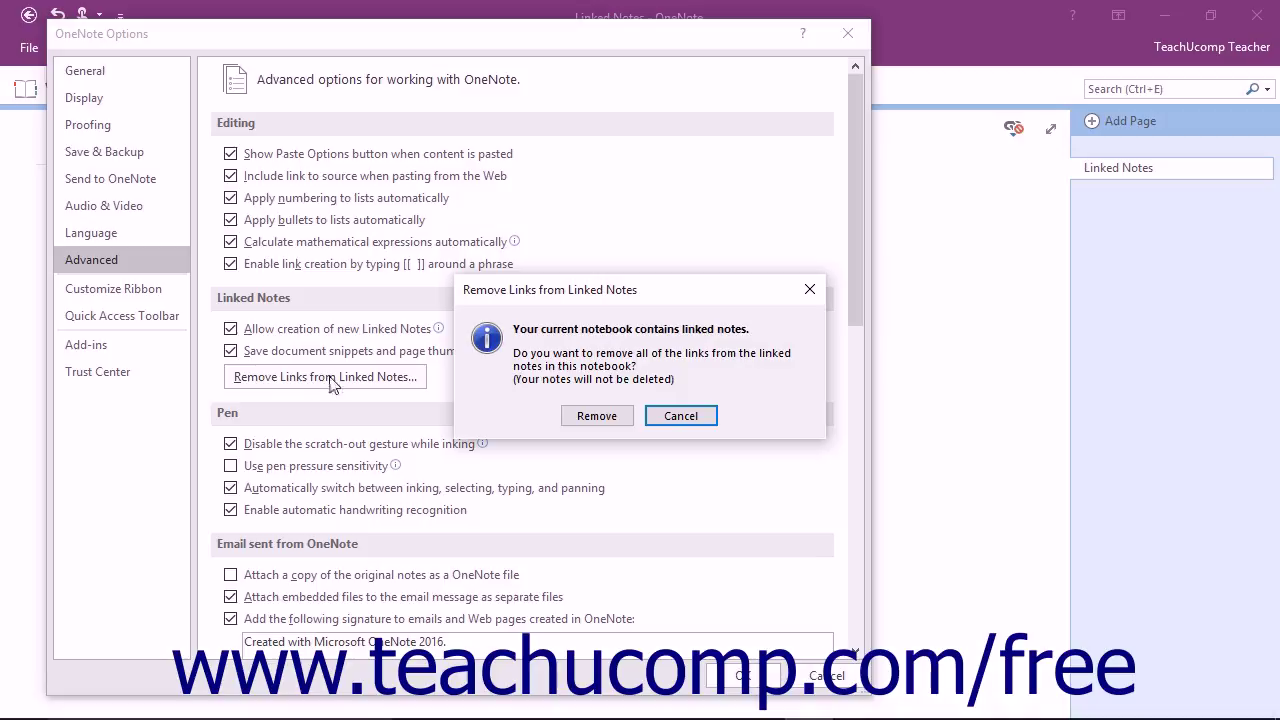
left_click(590, 418)
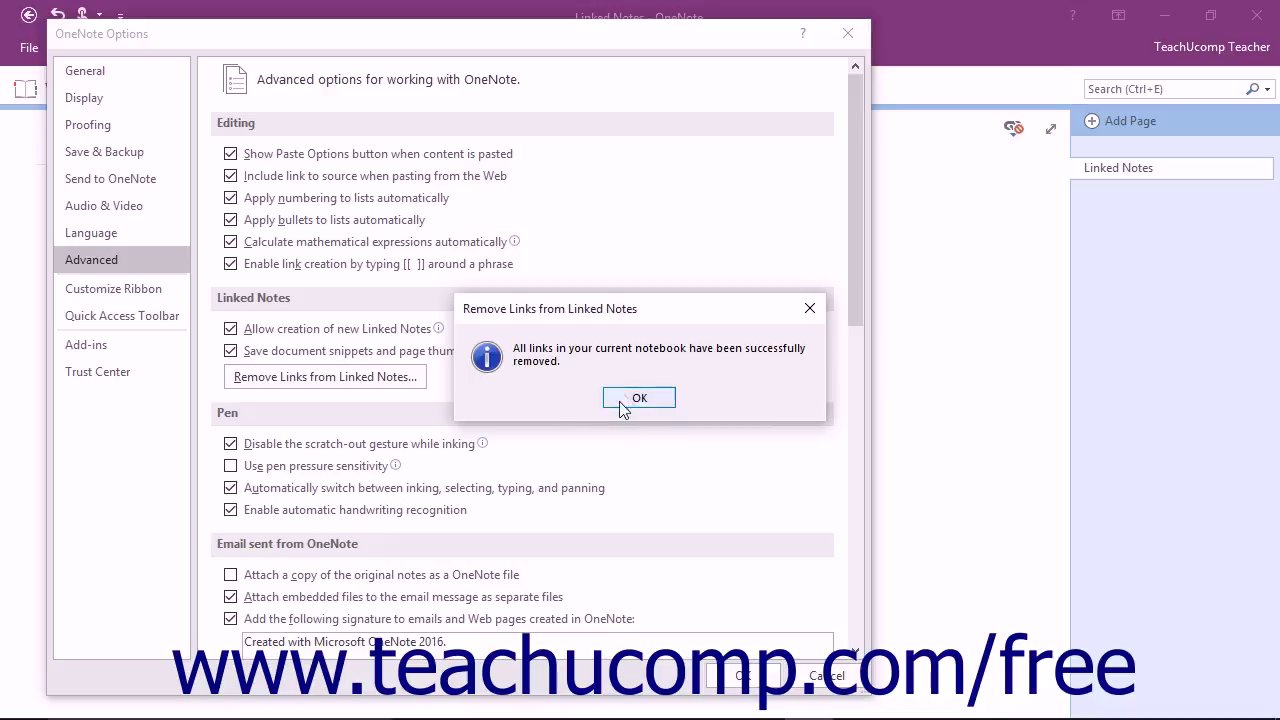
left_click(625, 398)
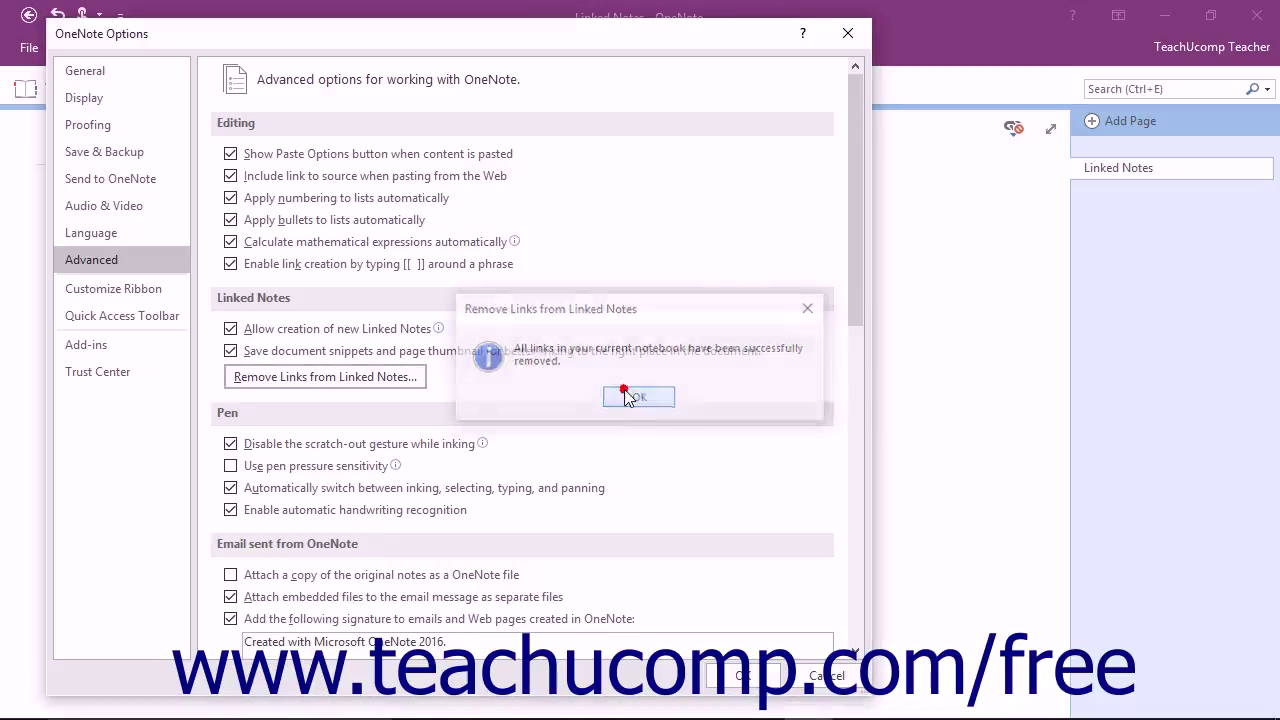
left_click(735, 678)
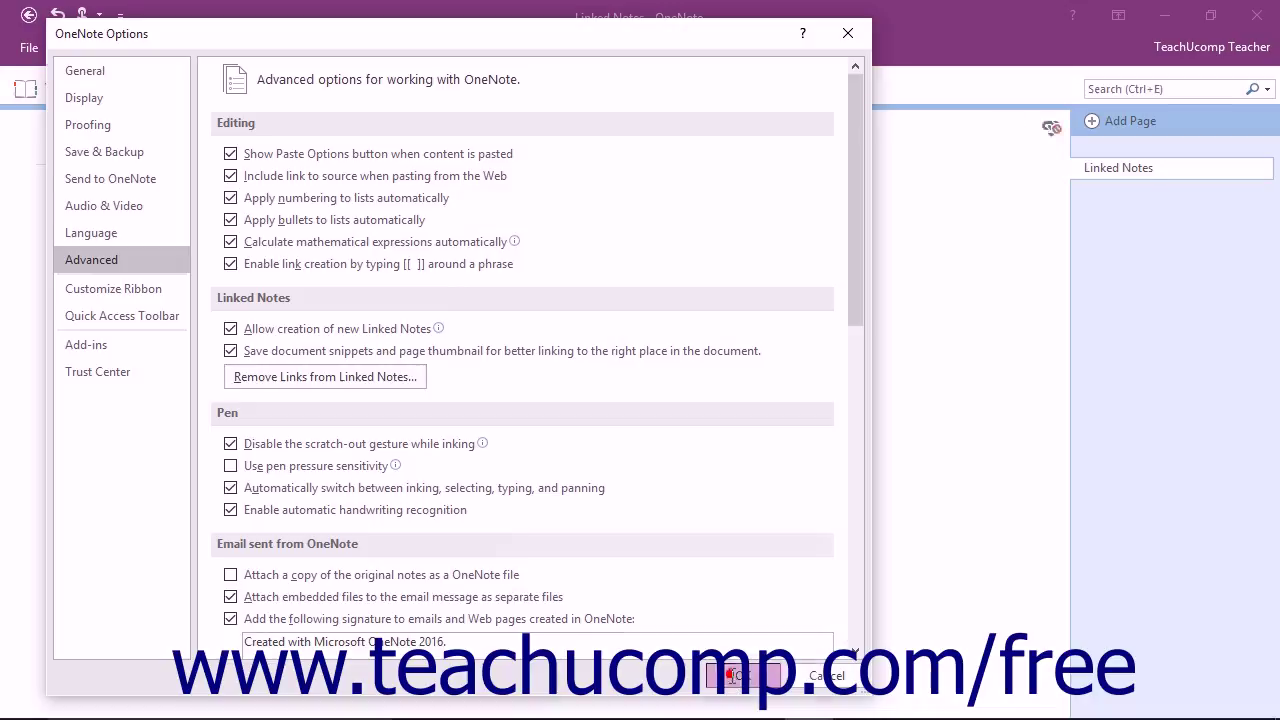